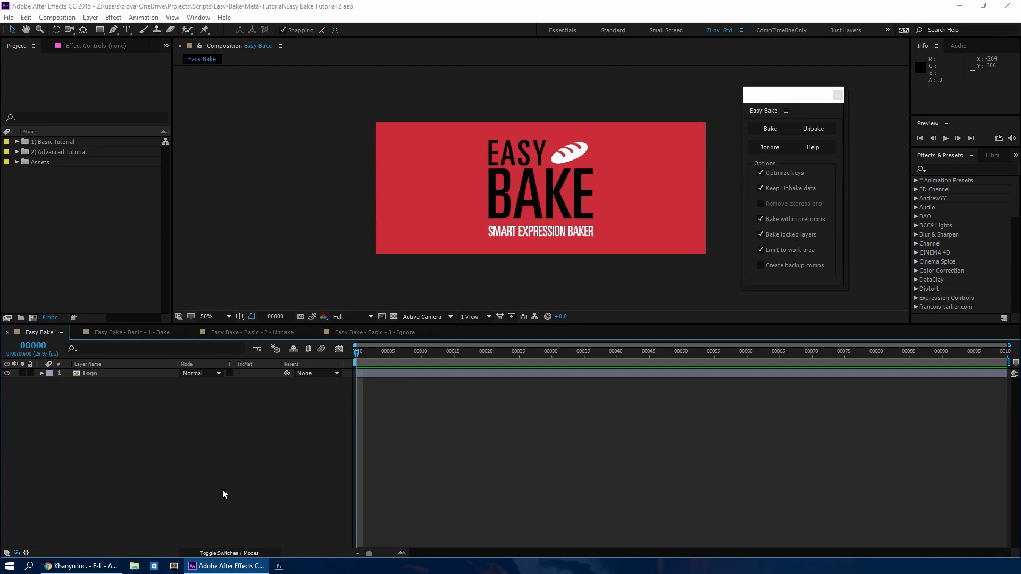
Switch to Chrome to view the Khanyu Inc. author page on aescripts, and return to After Effects.
click(81, 566)
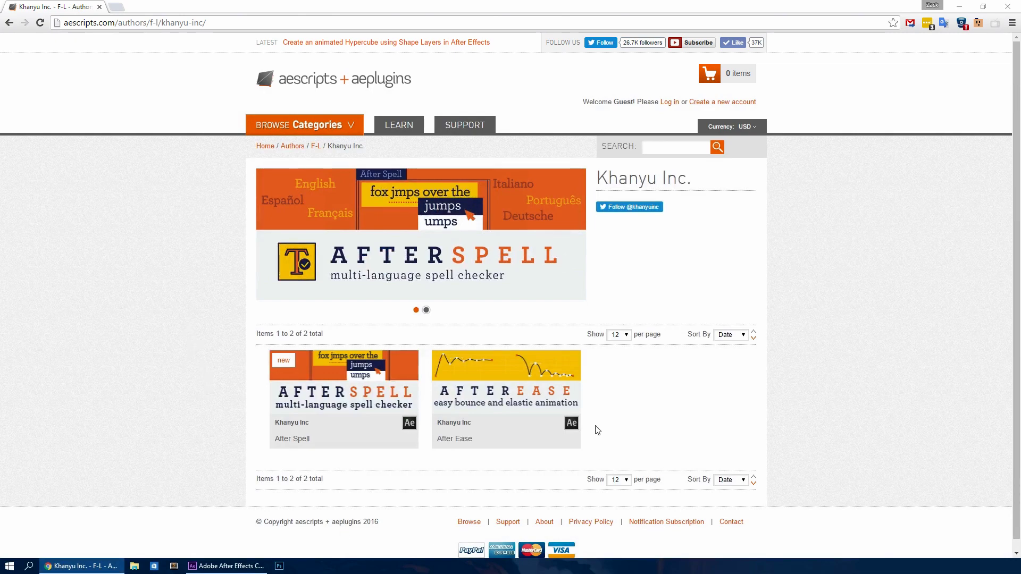
click(256, 565)
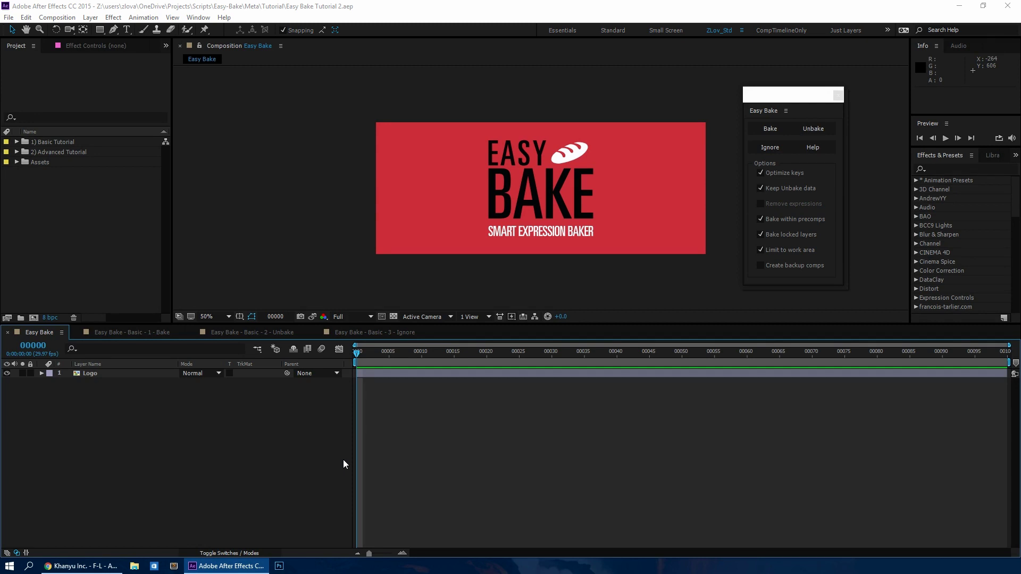
Read the version details and description in Easy Bake's help window, and close it.
mouse_move(780, 98)
mouse_down()
mouse_move(766, 107)
mouse_move(777, 101)
mouse_up()
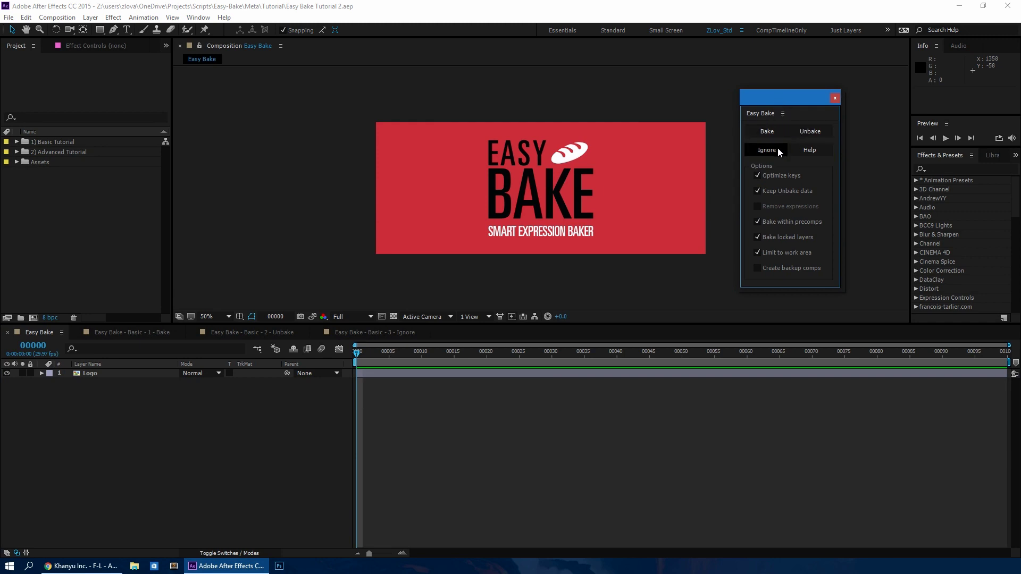
click(817, 150)
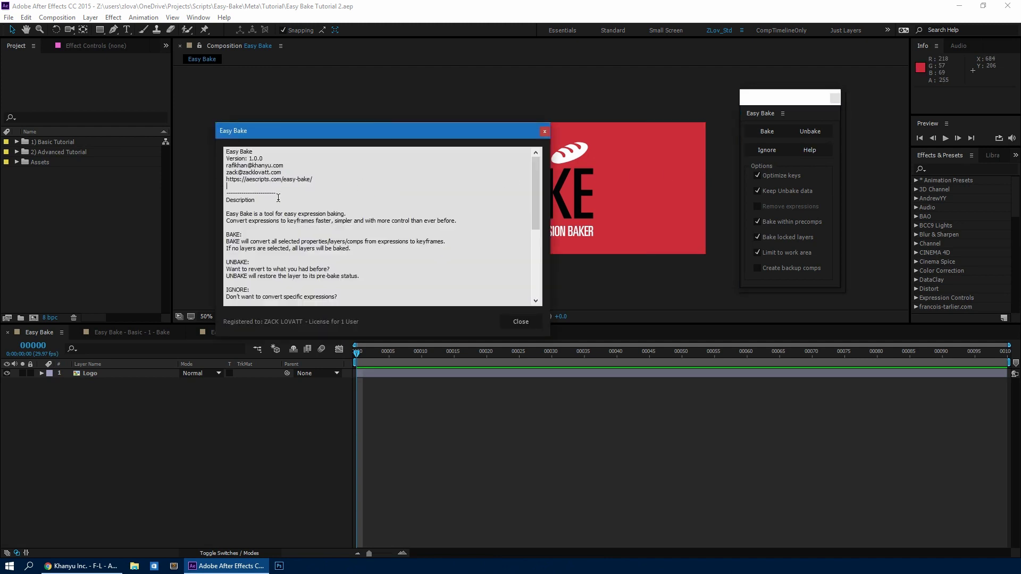
mouse_move(535, 183)
mouse_down()
mouse_move(528, 253)
mouse_move(521, 192)
mouse_up()
click(522, 322)
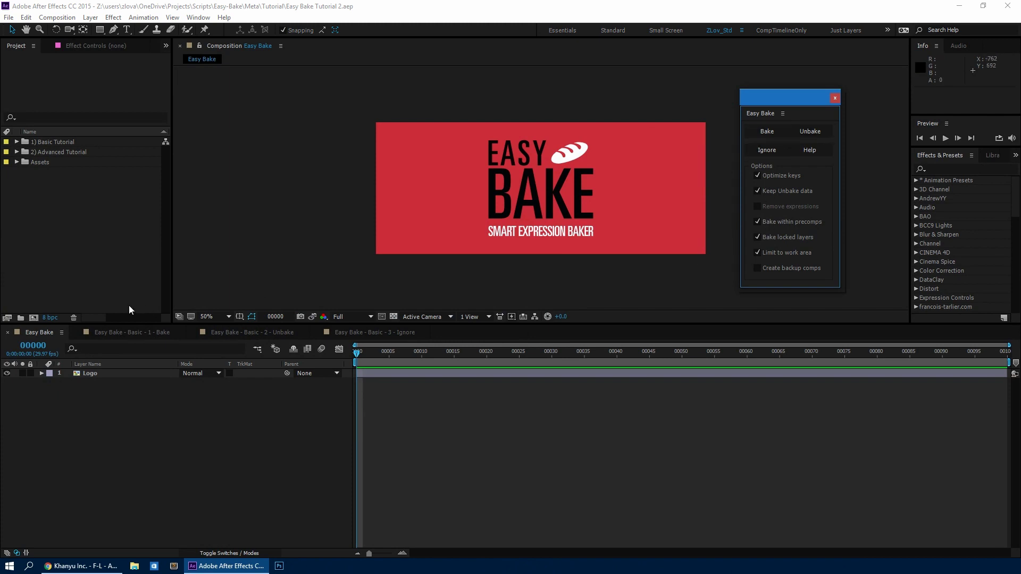
Open the "Easy Bake - Basic - 1 - Bake" composition and examine the expressions on its layers.
click(121, 333)
scroll(313, 399, down, 3)
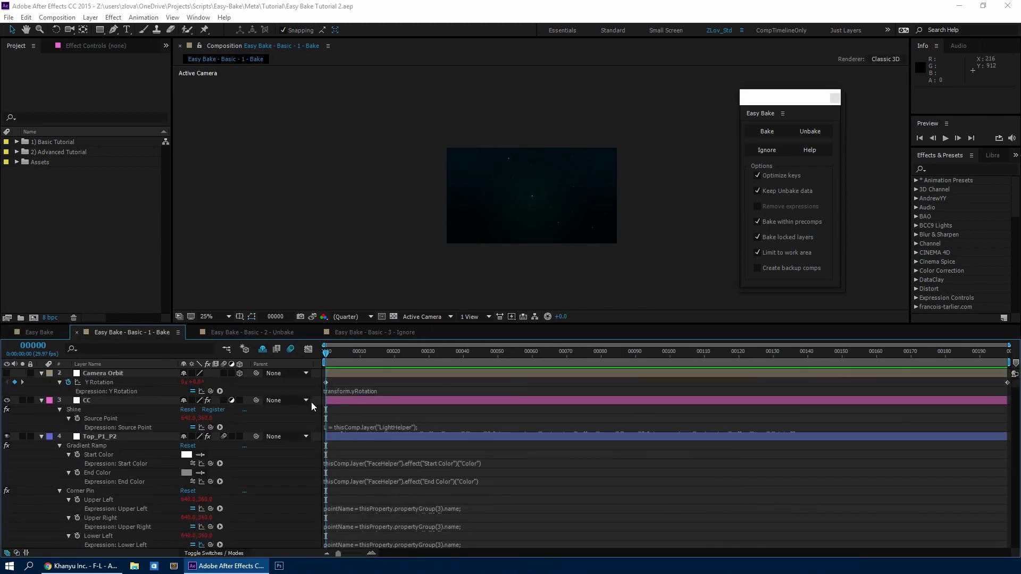
scroll(311, 403, down, 10)
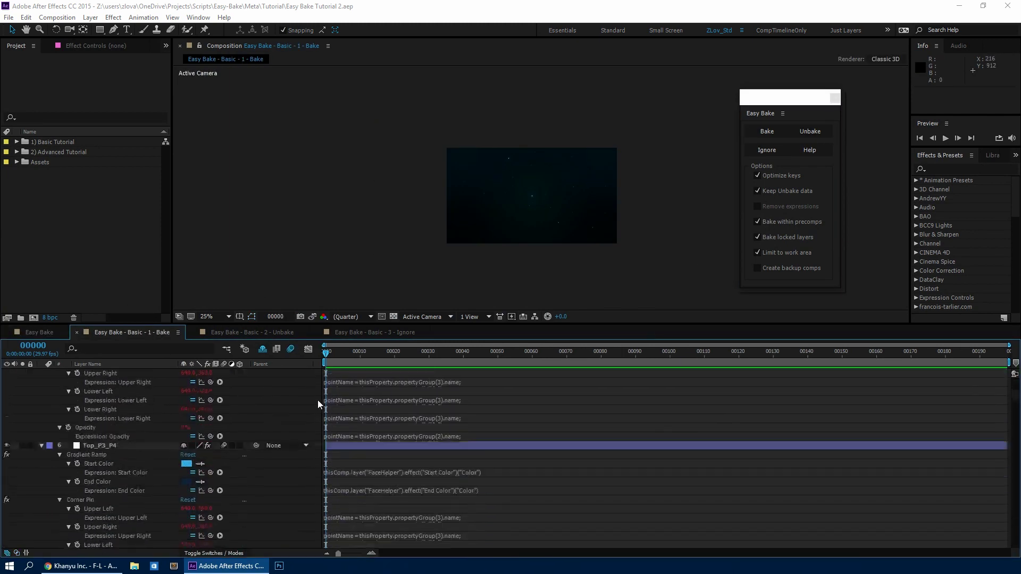
scroll(318, 400, down, 10)
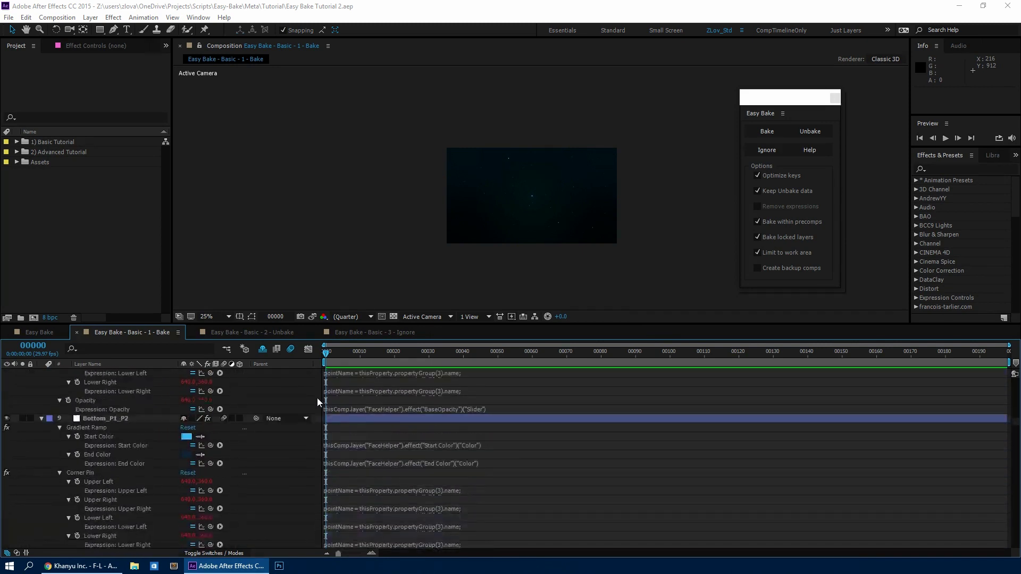
scroll(318, 400, down, 10)
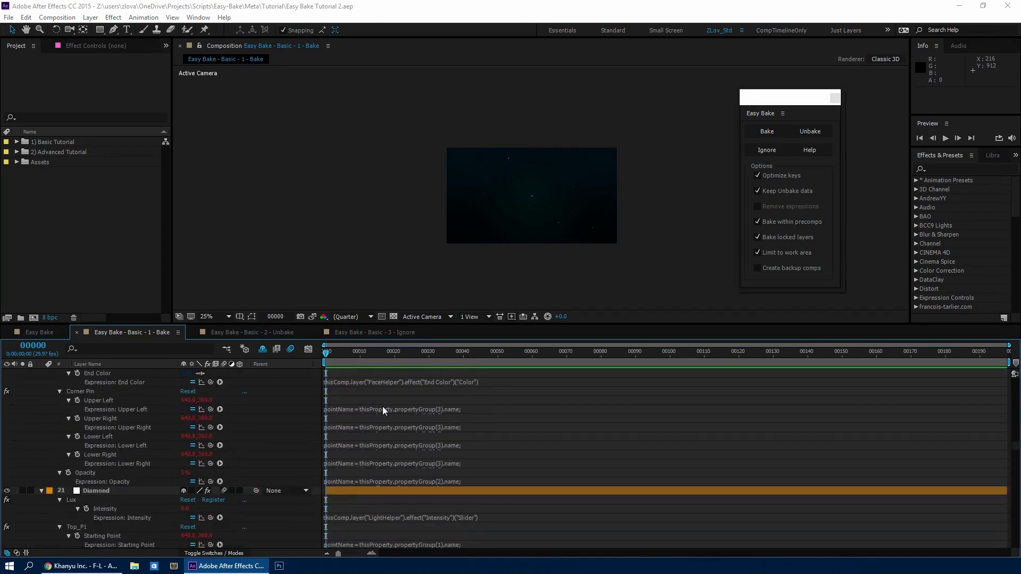
mouse_move(1016, 462)
mouse_down()
mouse_move(1016, 548)
mouse_move(1017, 520)
mouse_up()
scroll(665, 460, up, 20)
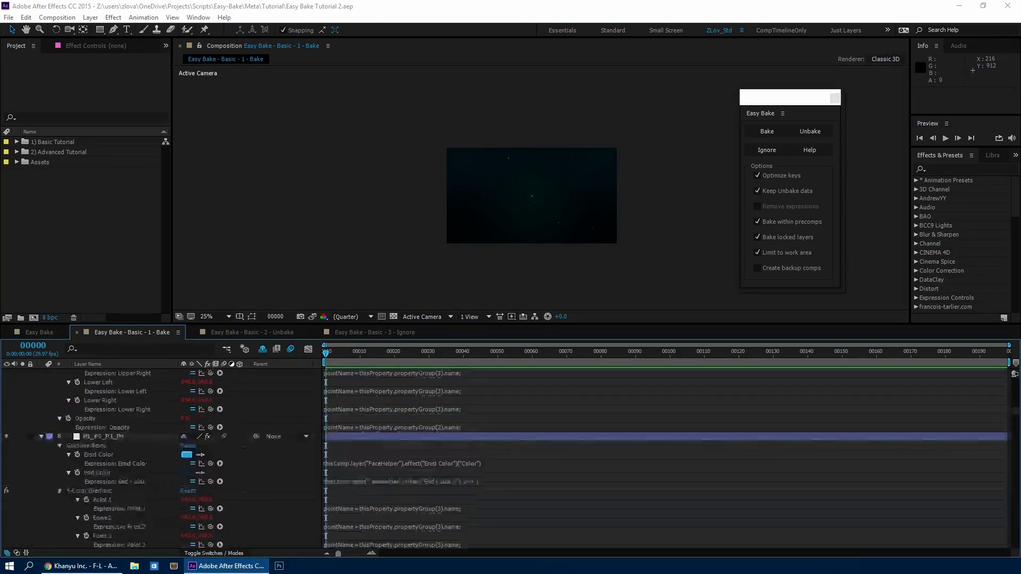
Bake all expressions in the composition with Easy Bake, continuing past the warning, and review the baked layers.
click(761, 140)
drag(380, 160, 360, 140)
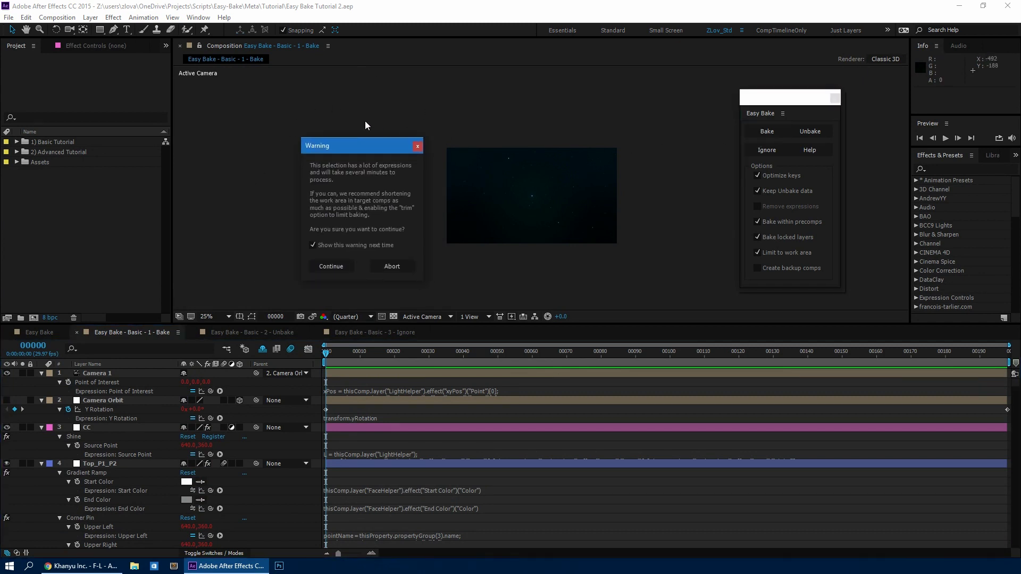
click(331, 266)
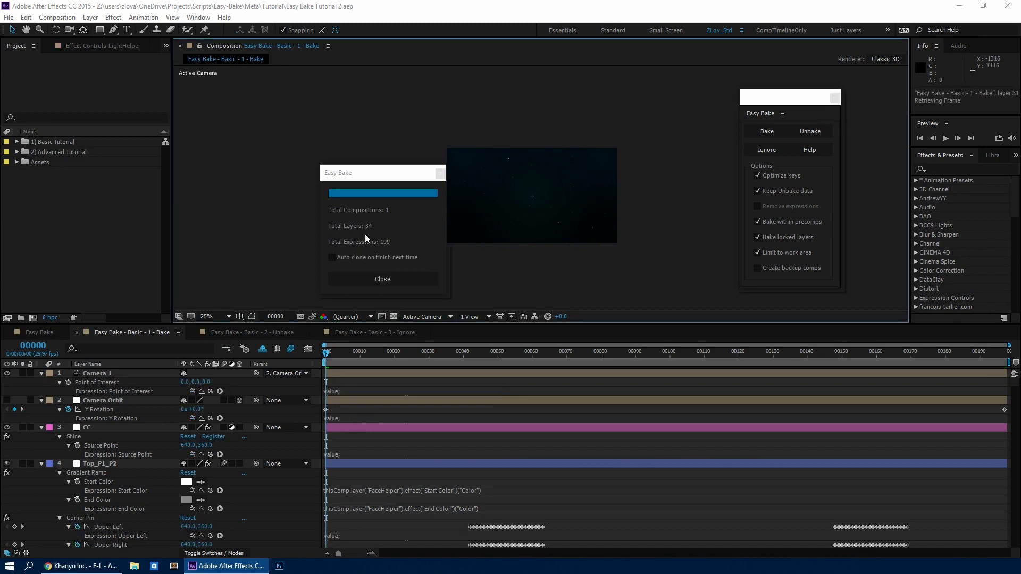
drag(402, 179, 371, 162)
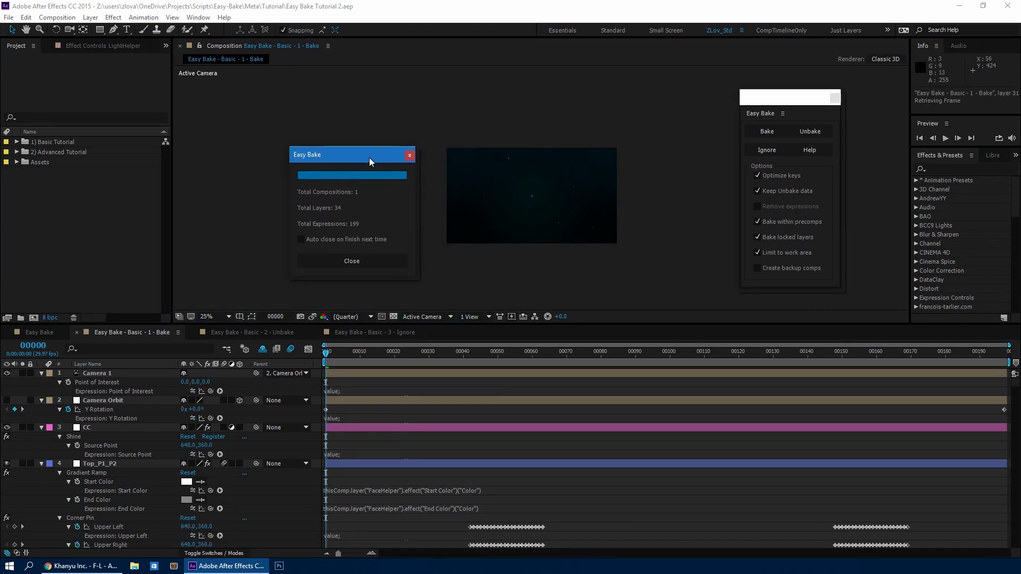
click(352, 261)
drag(1012, 386, 1010, 415)
drag(538, 353, 340, 387)
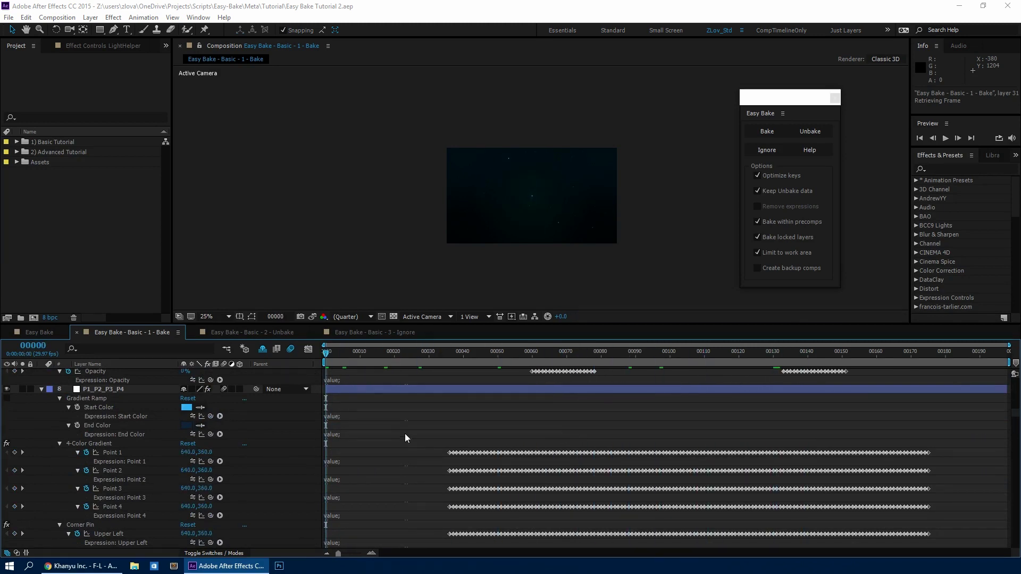
Open the "Easy Bake - Basic - 2 - Unbake" composition and inspect the unbake data in Camera Orbit's Y Rotation expression.
click(237, 337)
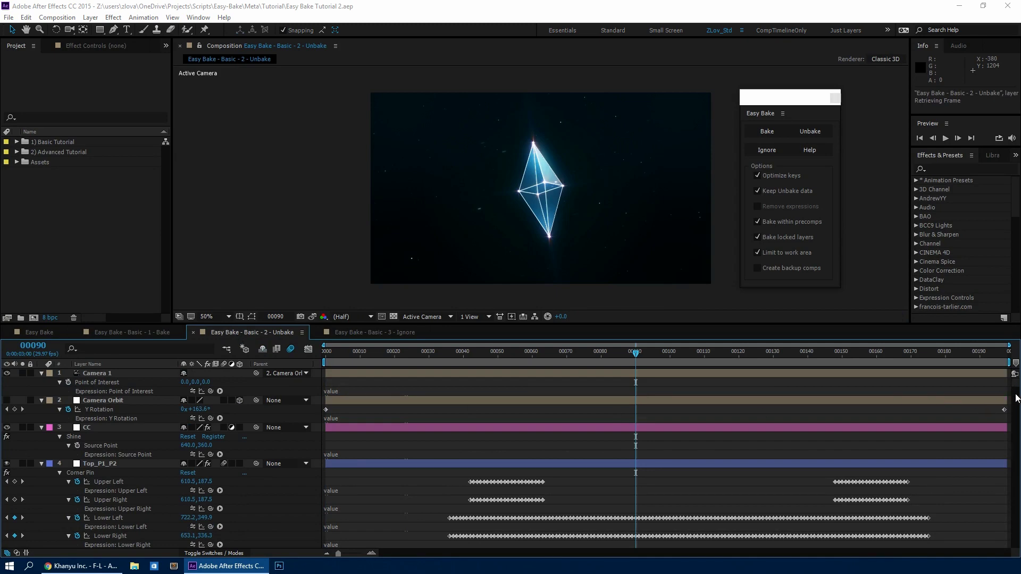
mouse_move(1017, 398)
mouse_down()
mouse_move(1017, 414)
mouse_move(1017, 383)
mouse_up()
click(351, 419)
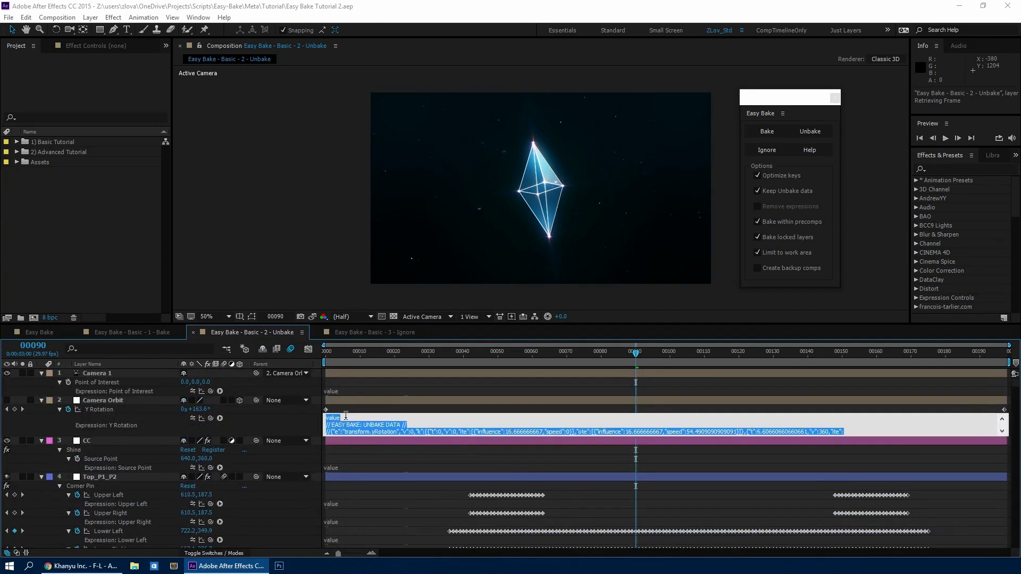
drag(352, 437, 352, 454)
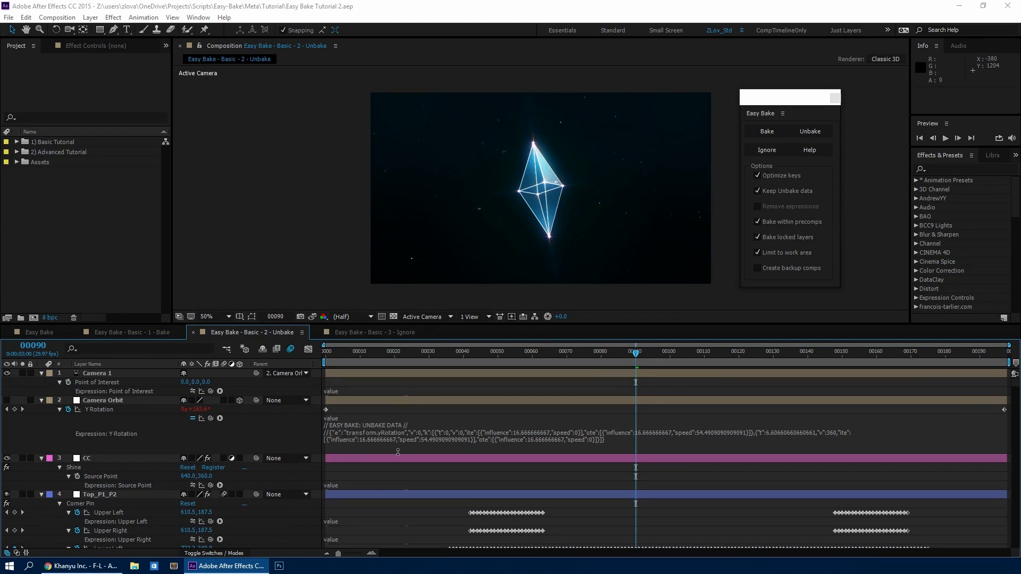
drag(398, 453, 408, 399)
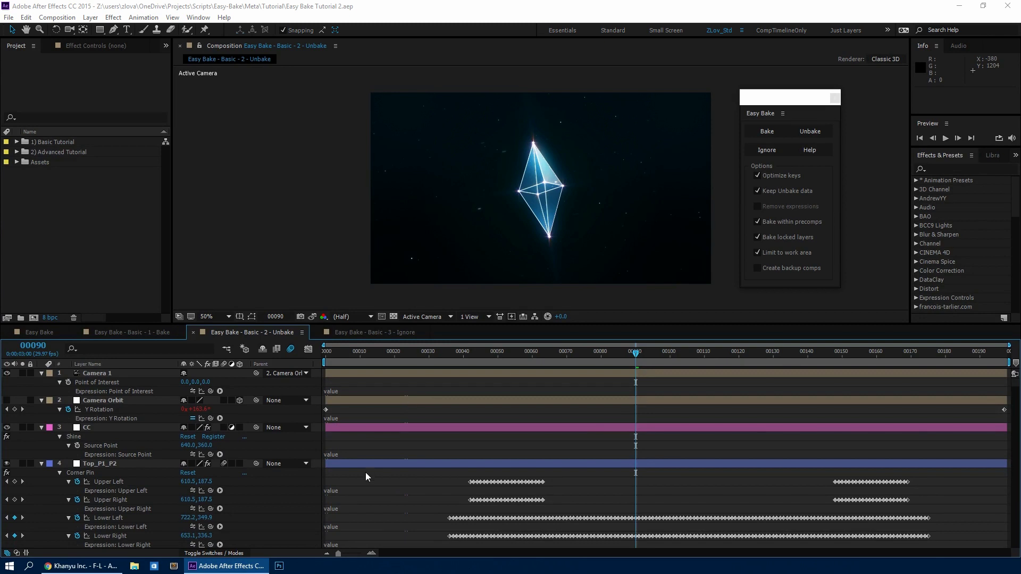
Unbake only the Corner Pin Upper Left property of the Top_P1_P2 layer and expand its expression for reading.
scroll(352, 477, down, 1)
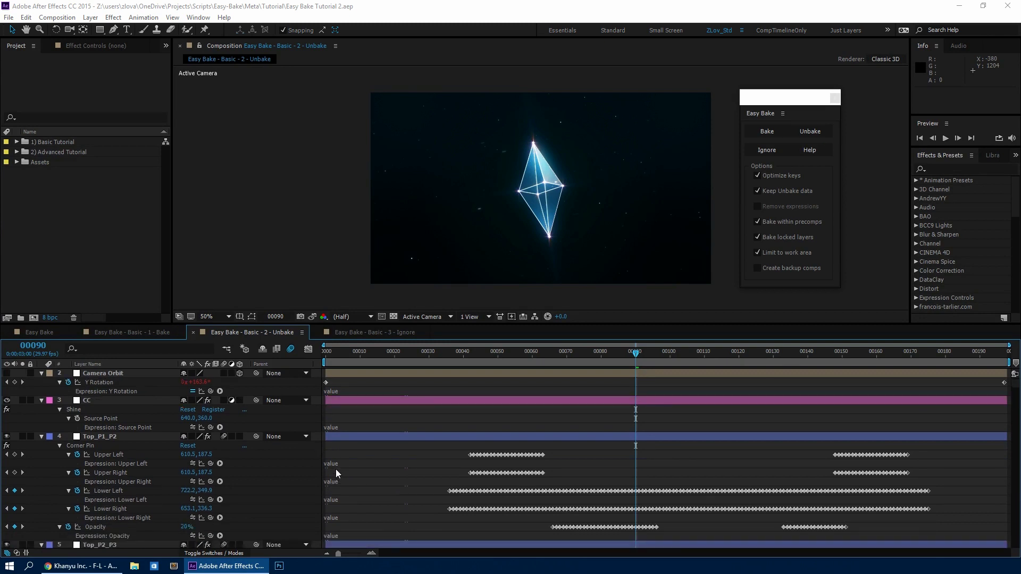
mouse_move(336, 469)
mouse_down()
mouse_move(342, 537)
mouse_move(340, 456)
mouse_up()
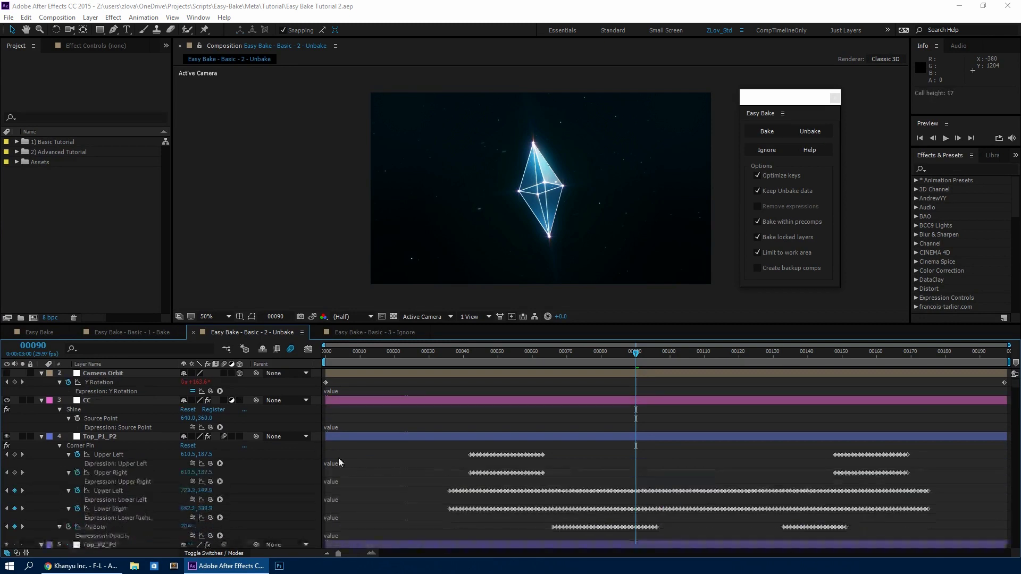
click(133, 455)
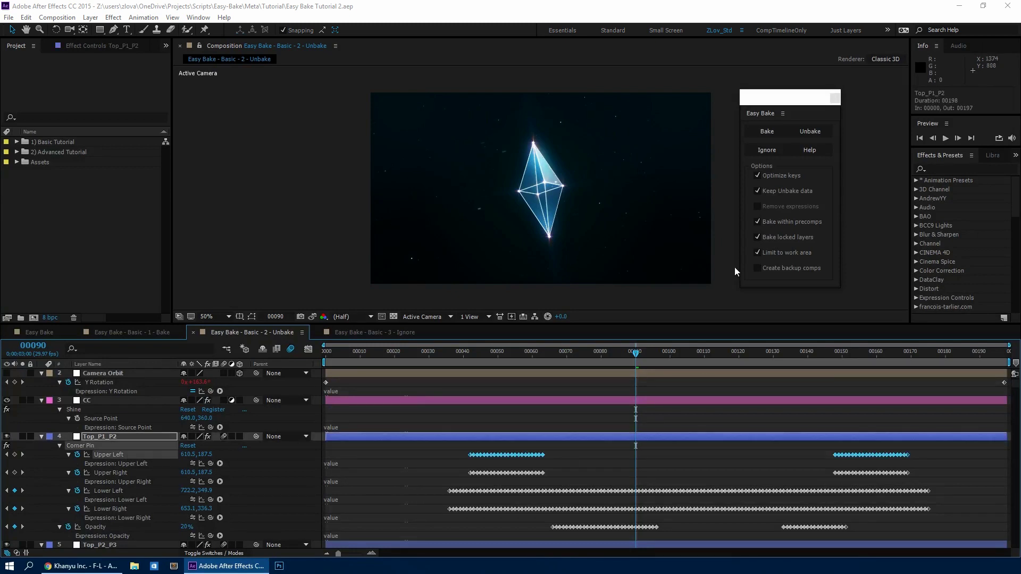
click(810, 131)
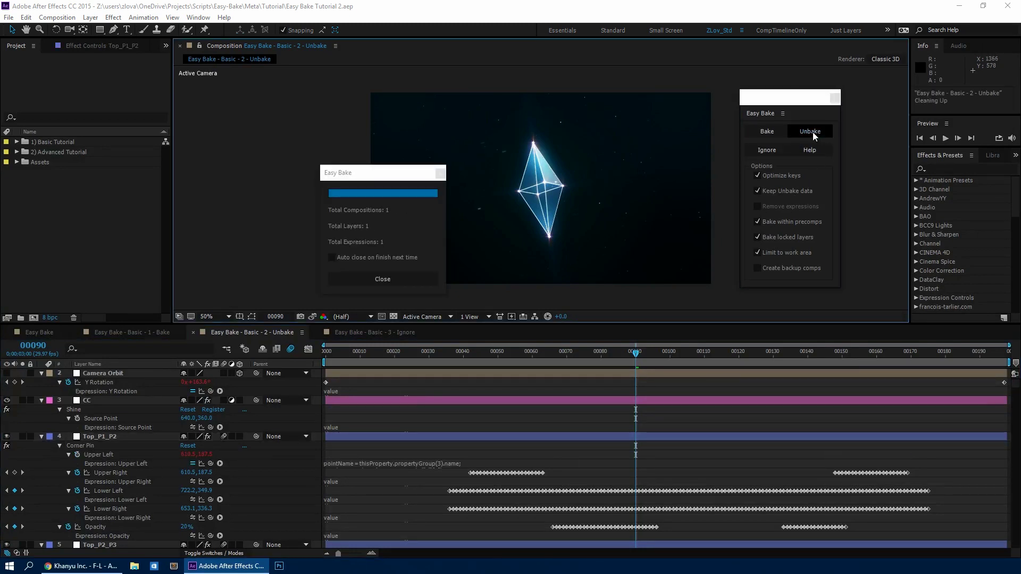
click(338, 276)
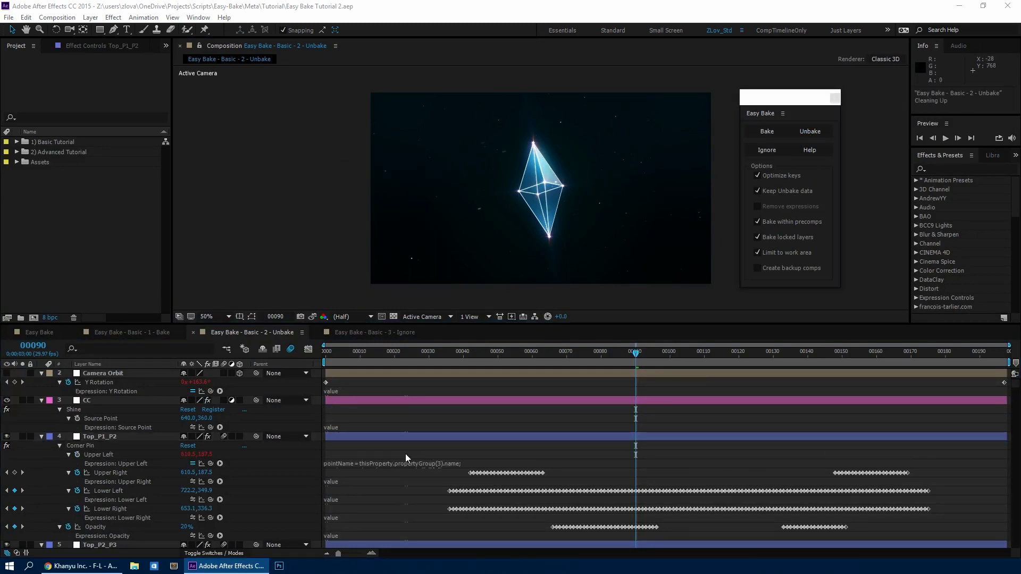
drag(404, 466, 445, 482)
Move the current time to frame 65 and unbake the whole Top_P1_P2, Top_P2_P3 and Top_P3_P4 layers.
drag(504, 353, 554, 370)
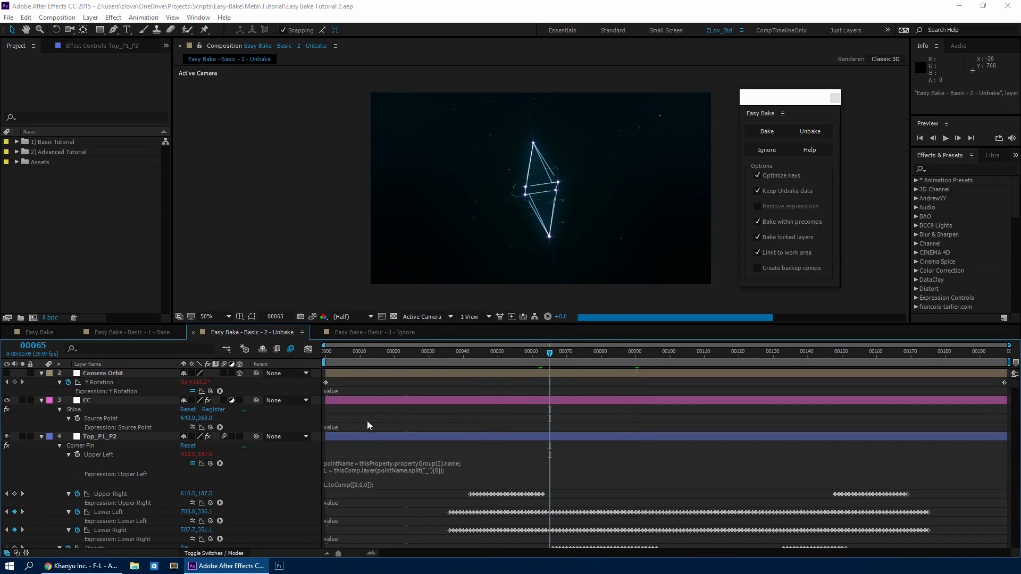
click(118, 438)
scroll(107, 452, down, 5)
ctrl+click(96, 458)
scroll(98, 460, down, 1)
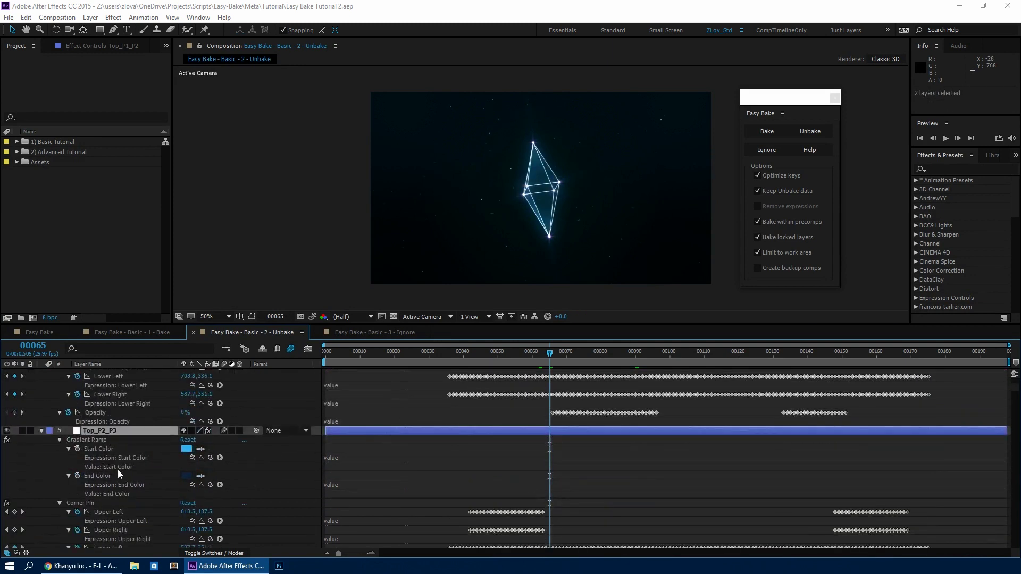
scroll(106, 490, up, 3)
ctrl+click(107, 493)
click(809, 131)
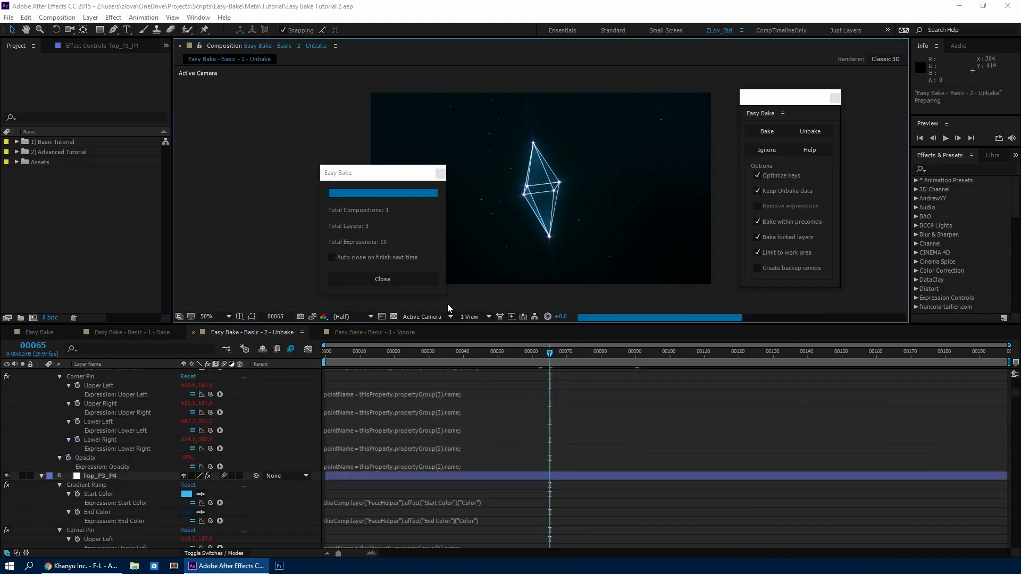
scroll(240, 461, down, 8)
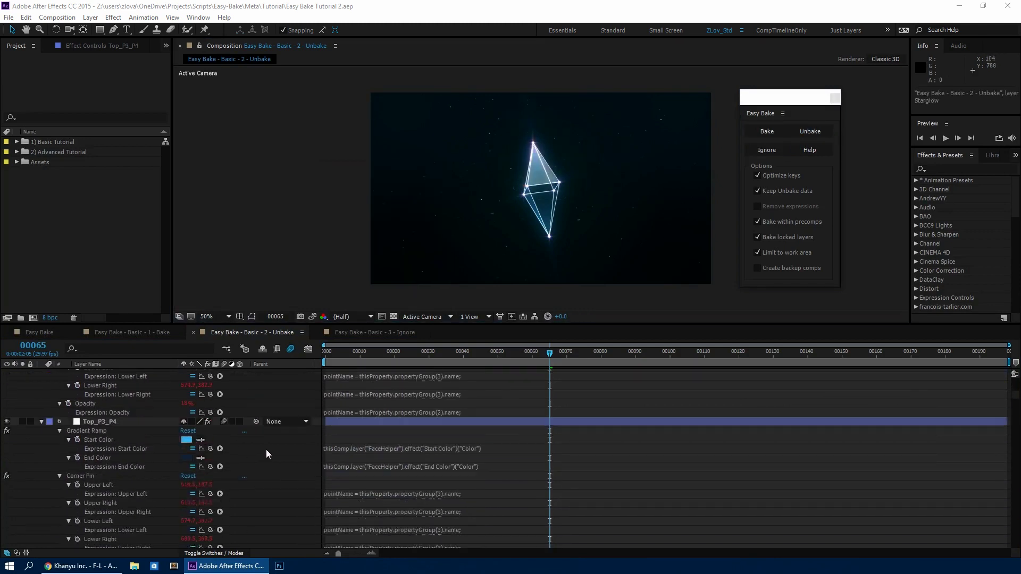
scroll(286, 449, up, 8)
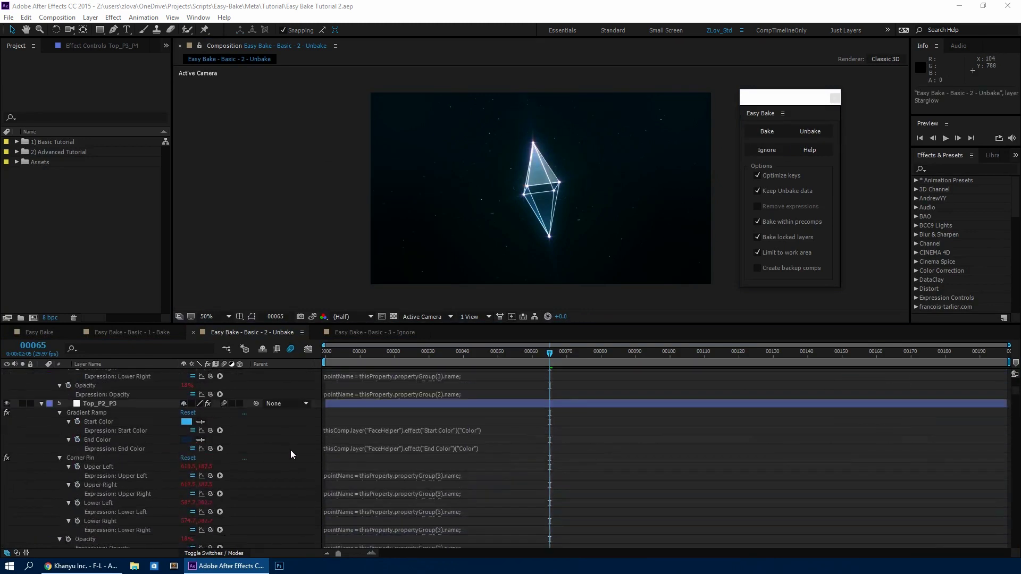
scroll(371, 469, up, 2)
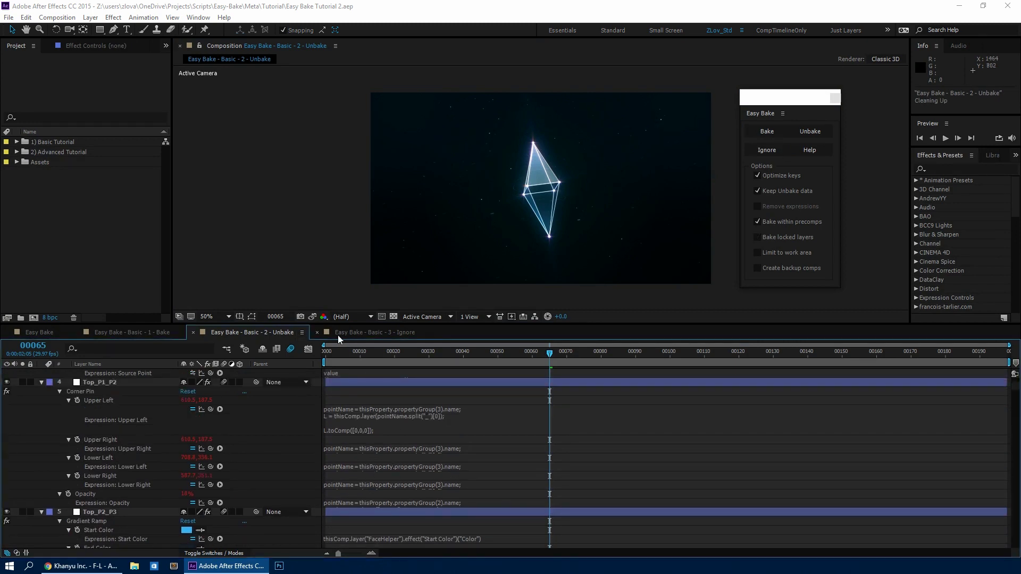
Open the "Easy Bake - Basic - 3 - Ignore" composition.
click(358, 336)
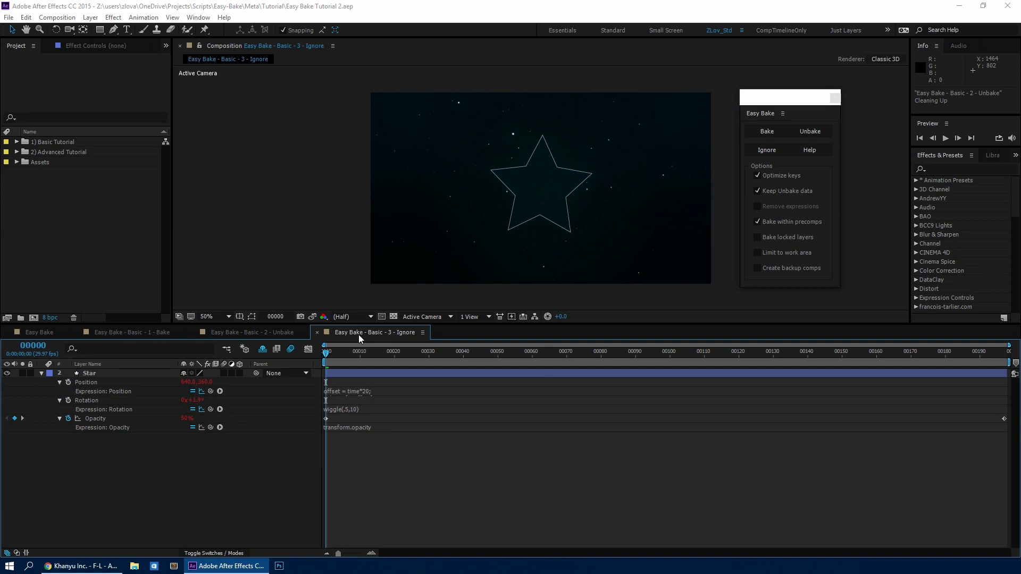
Bake all expressions in the Ignore composition, inspect the Star layer's Rotation expression, and undo the bake.
click(767, 132)
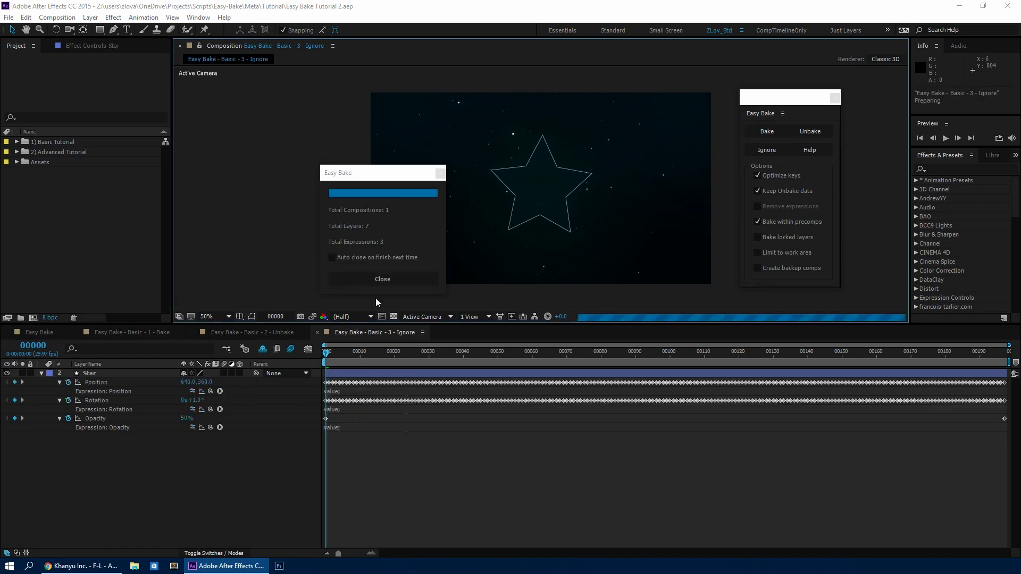
click(384, 281)
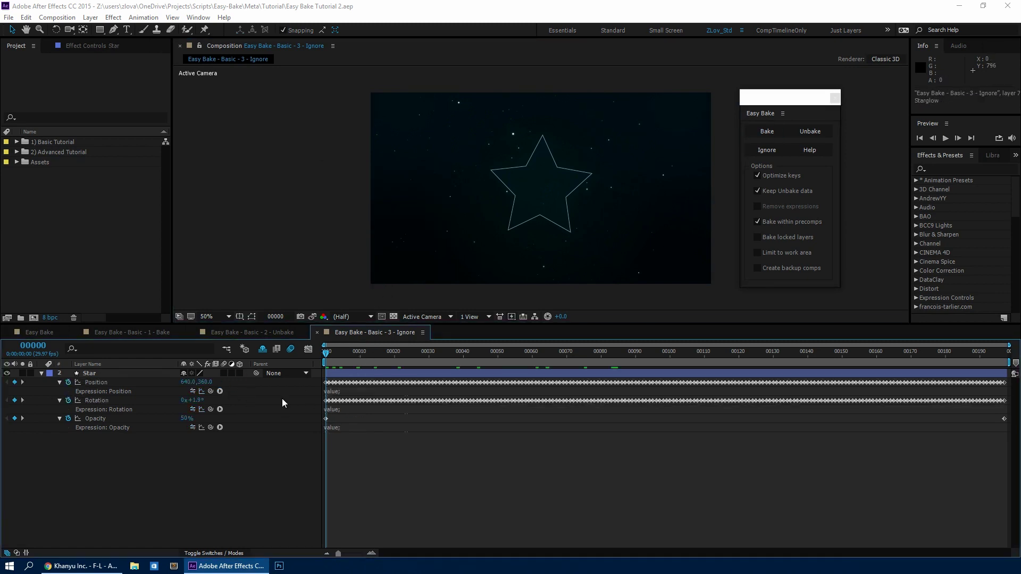
click(346, 410)
key(ctrl+z)
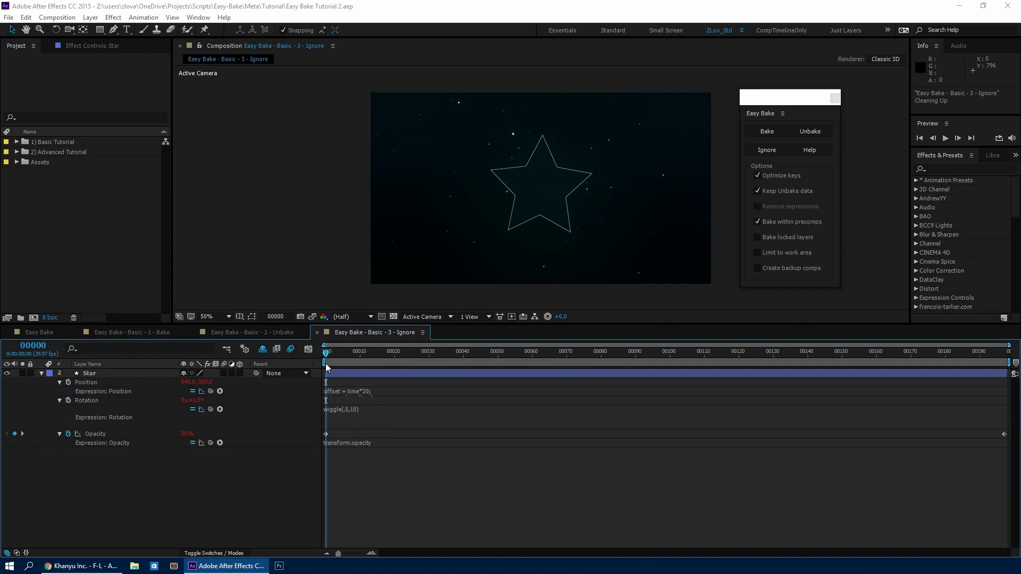
Mark the Star layer's Rotation expression as ignored by Easy Bake.
click(93, 401)
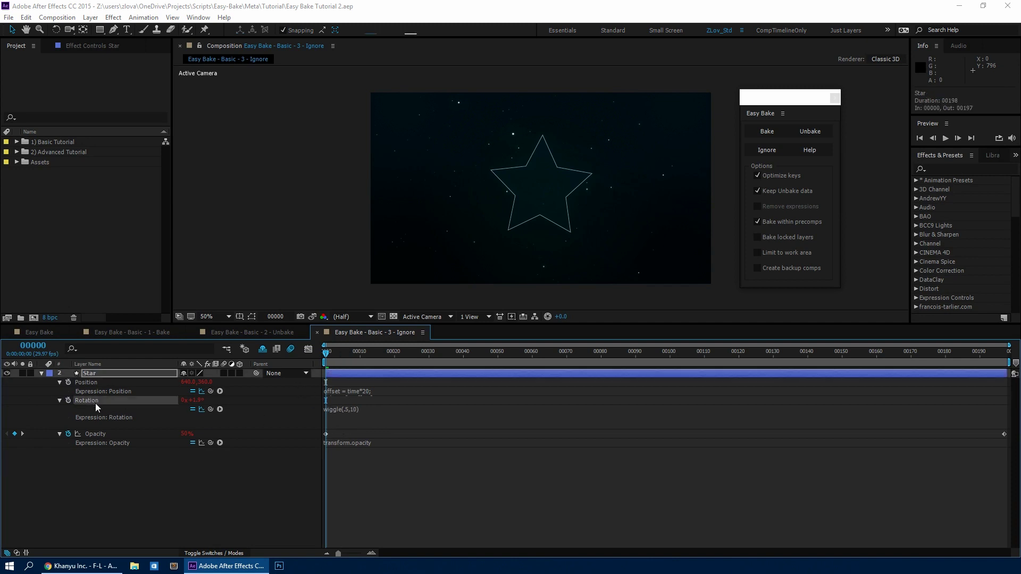
click(764, 151)
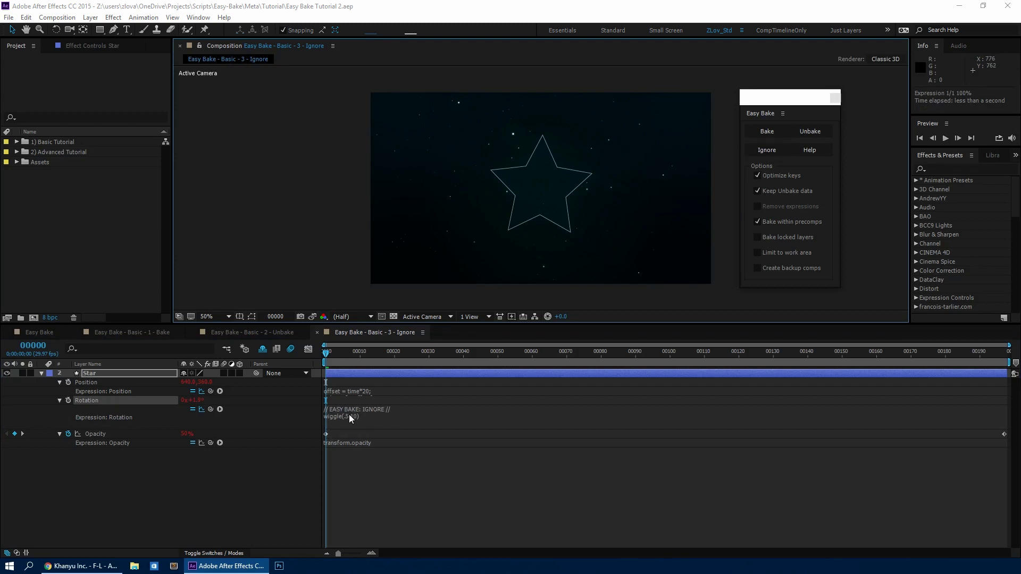
Bake the Star layer with its Rotation expression ignored, and undo both the bake and the ignore mark.
click(367, 374)
click(768, 140)
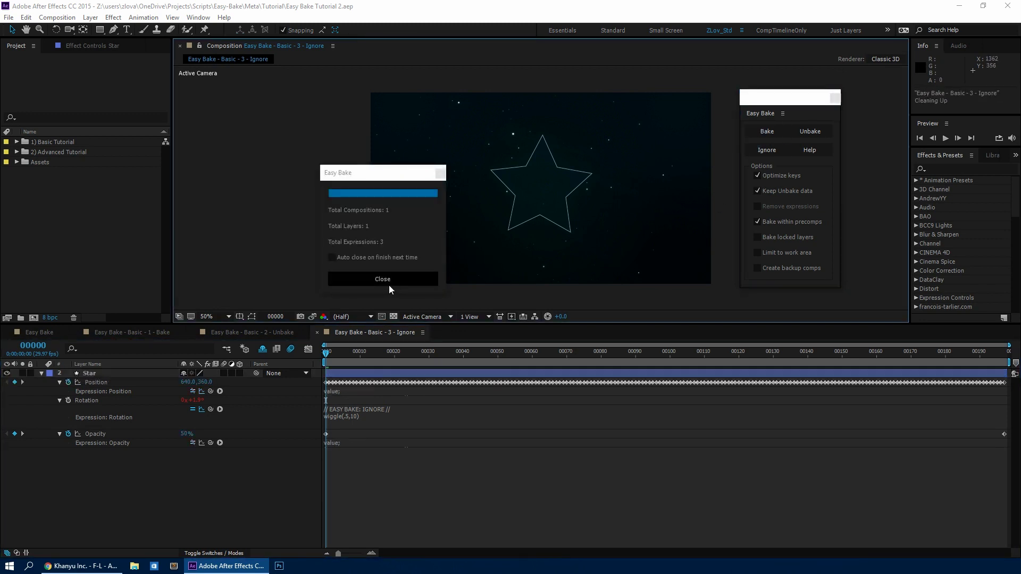
click(388, 281)
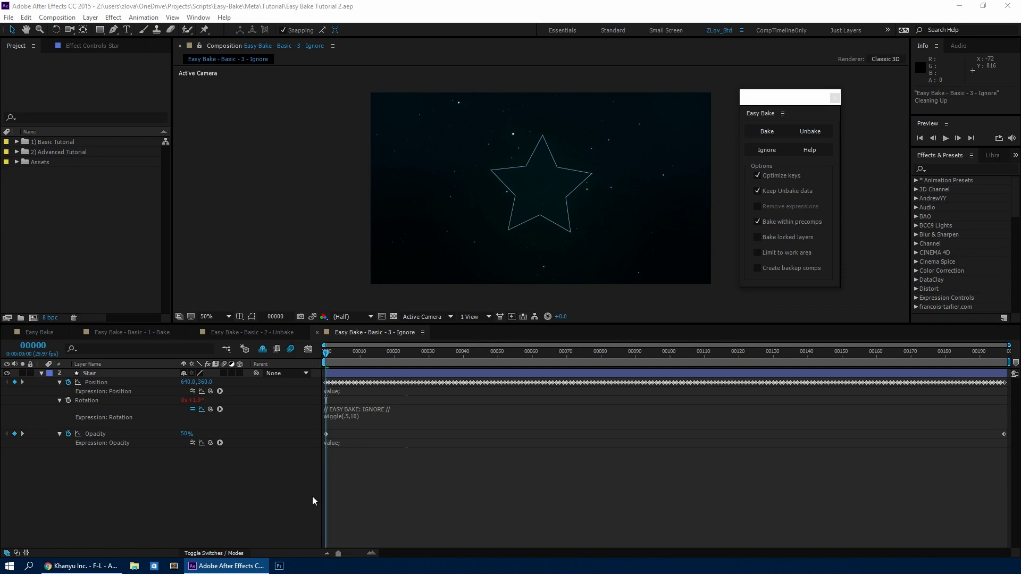
key(ctrl+z)
key(ctrl+z)
click(285, 491)
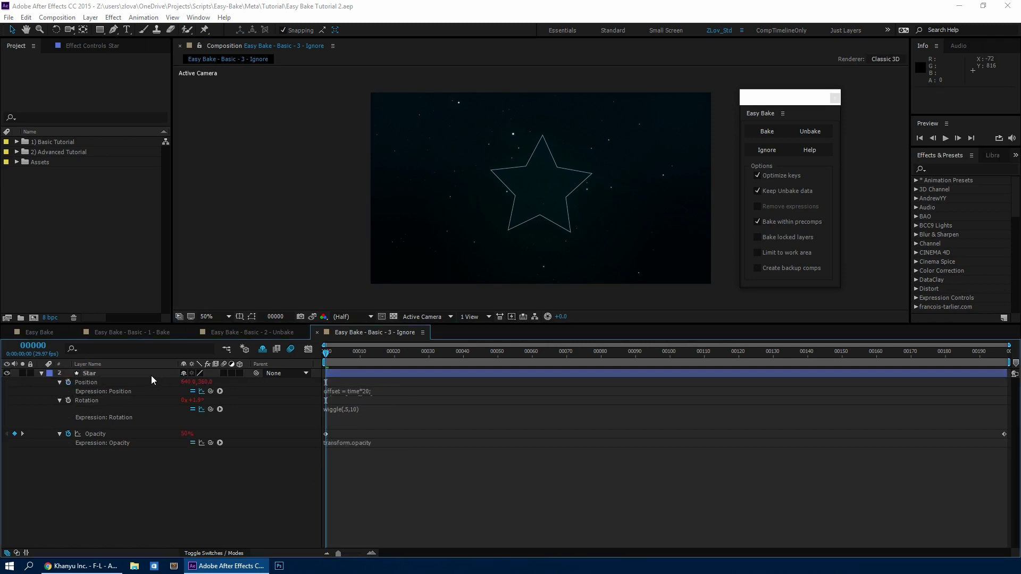
Mark all of the Star layer's expressions as ignored by Easy Bake and run a bake on the layer.
click(151, 375)
click(767, 149)
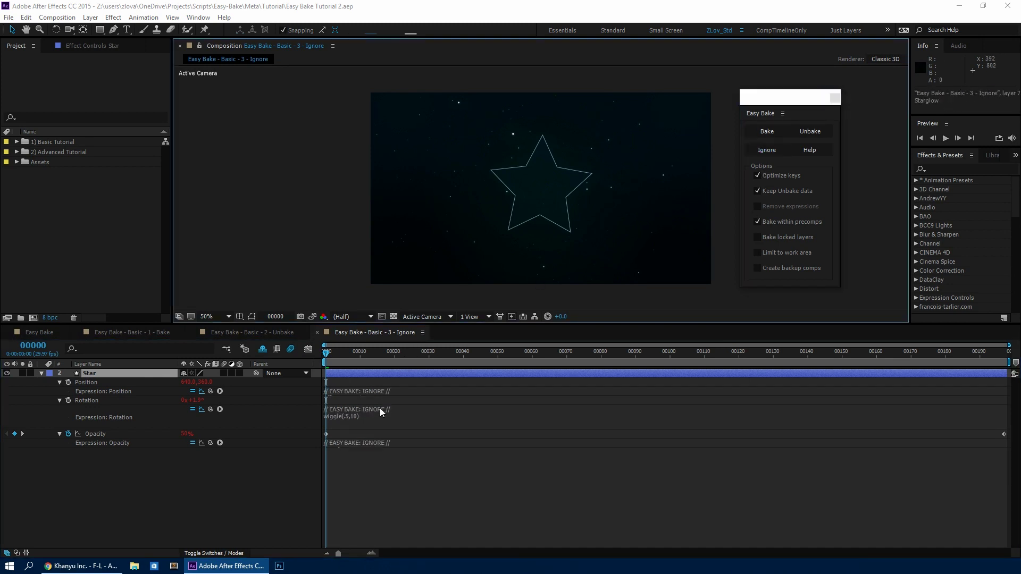
click(767, 132)
click(384, 284)
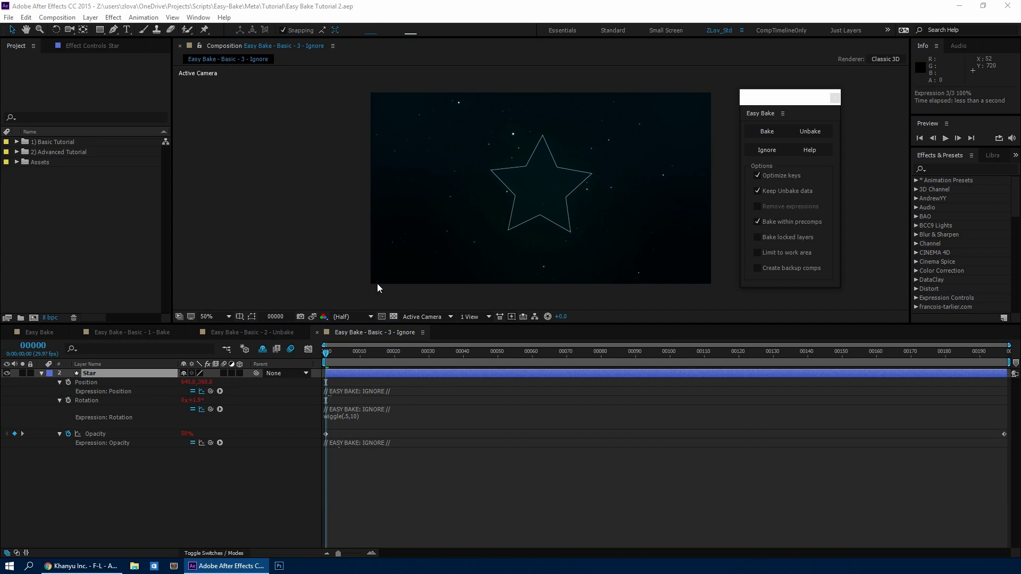
Open the "Easy Bake" logo composition.
click(43, 332)
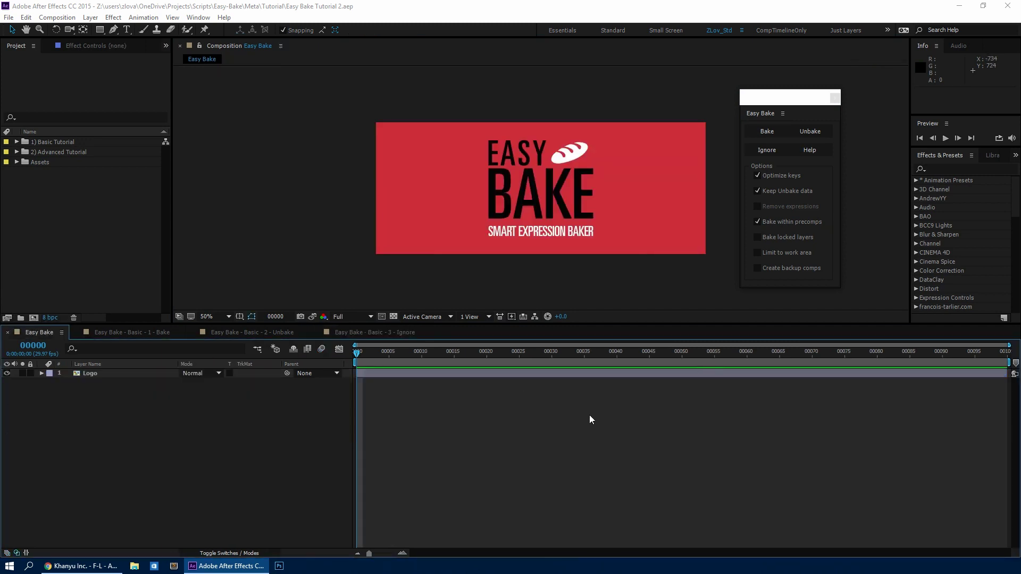